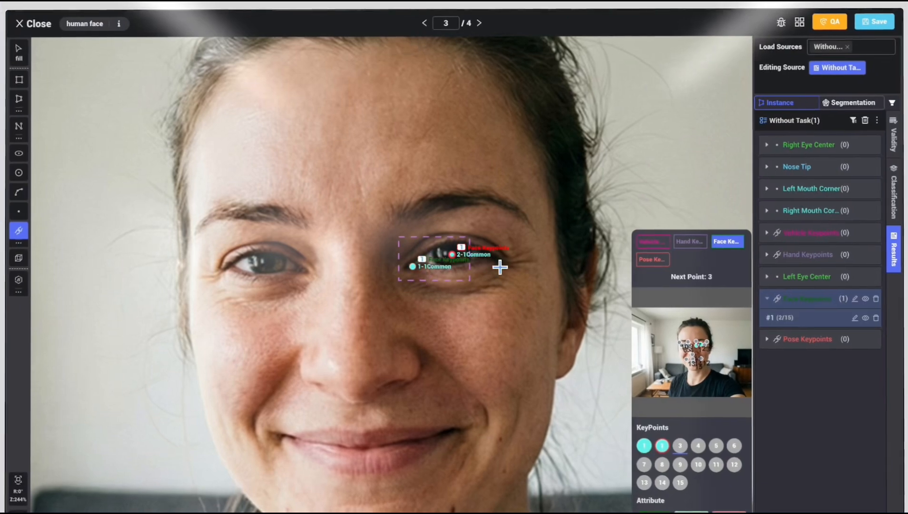
Place face keypoint 3 on the started eye's outer corner and face keypoints 4 to 6 across the other eye.
click(496, 260)
click(302, 272)
click(262, 263)
click(223, 269)
Place face keypoints 7 to 10 at the inner and outer ends of both eyebrows.
click(400, 214)
click(526, 225)
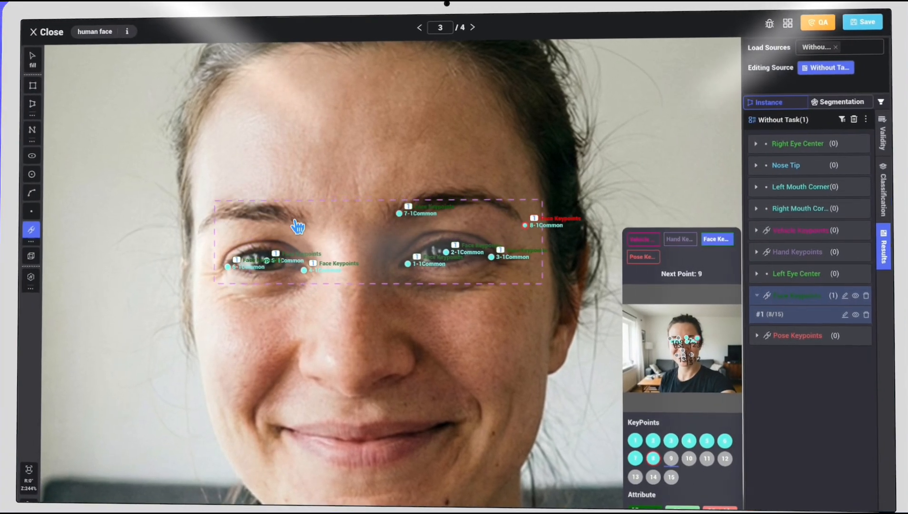
click(305, 220)
click(197, 232)
Place face keypoint 11 on the nose tip and keypoints 12 to 15 around the mouth, starting with its corners.
click(355, 373)
scroll(445, 357, down, 7)
scroll(449, 351, up, 3)
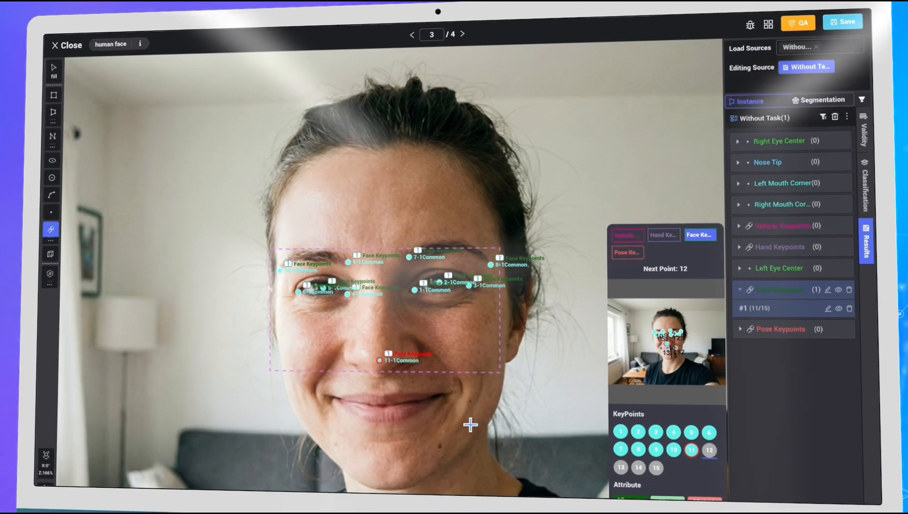
click(435, 394)
click(313, 396)
click(368, 396)
click(371, 425)
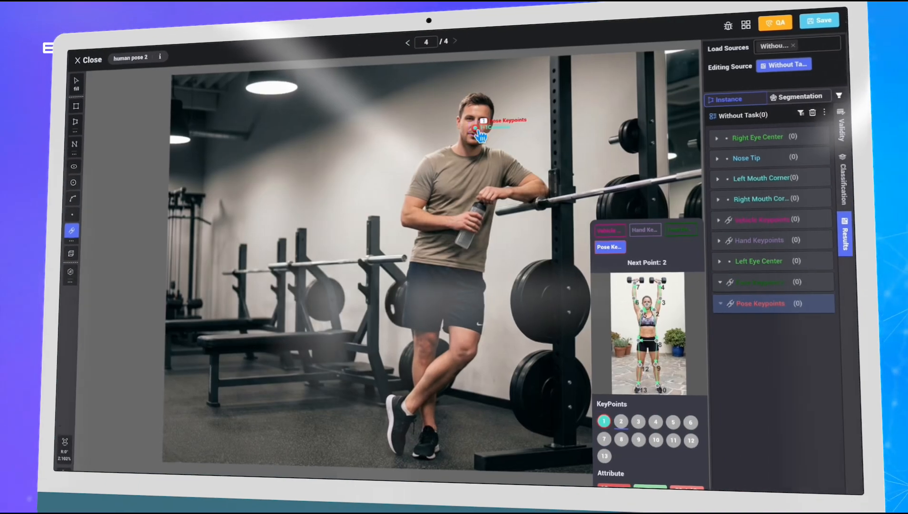
Place pose keypoints 2 to 4 on the shoulder, elbow and wrist of the man in the gym image.
click(489, 153)
click(535, 190)
click(495, 192)
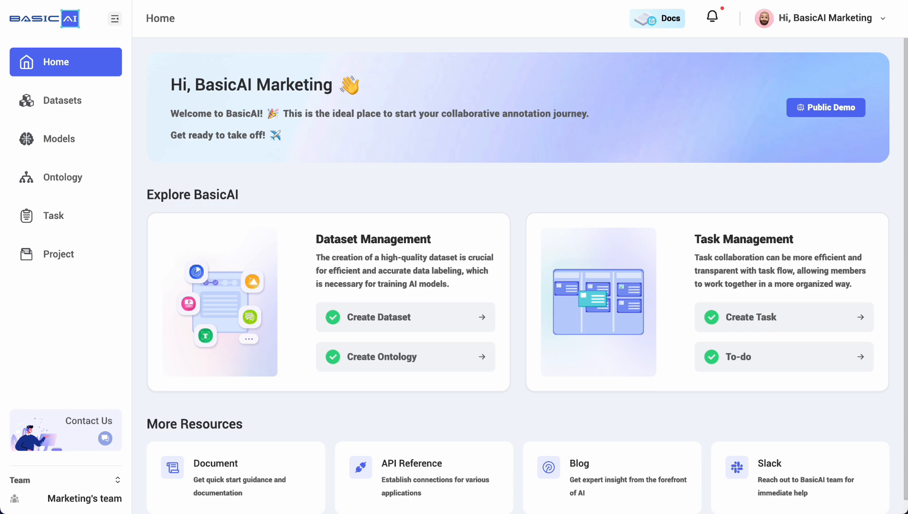
Create an Image dataset named Keypoint.
click(94, 100)
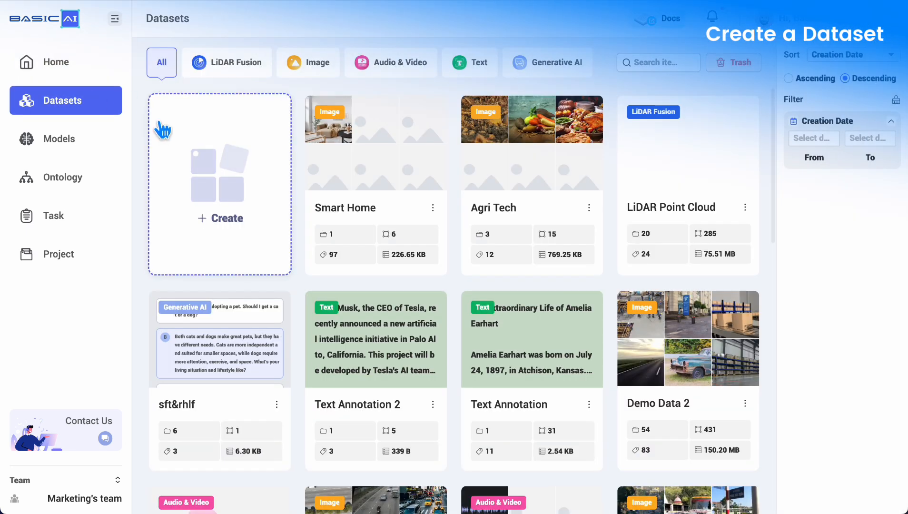
click(162, 129)
click(457, 228)
click(449, 139)
text(Keypoint)
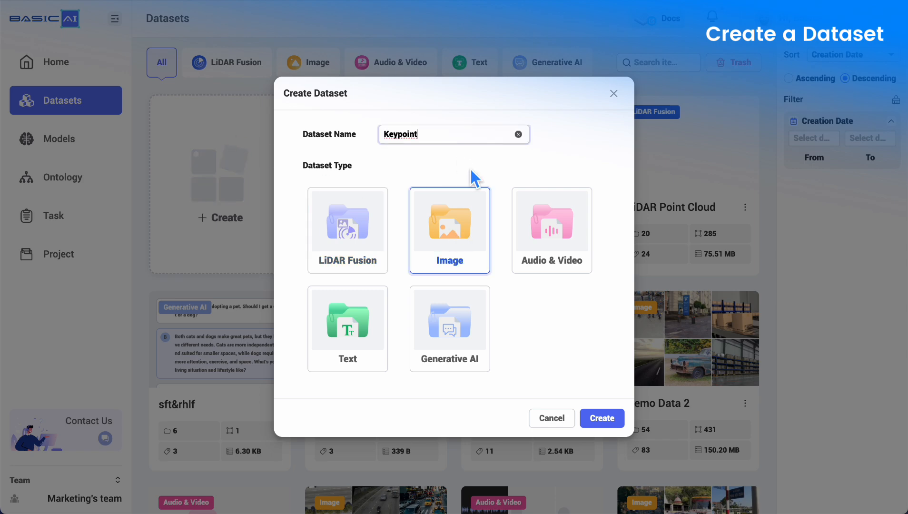
click(609, 414)
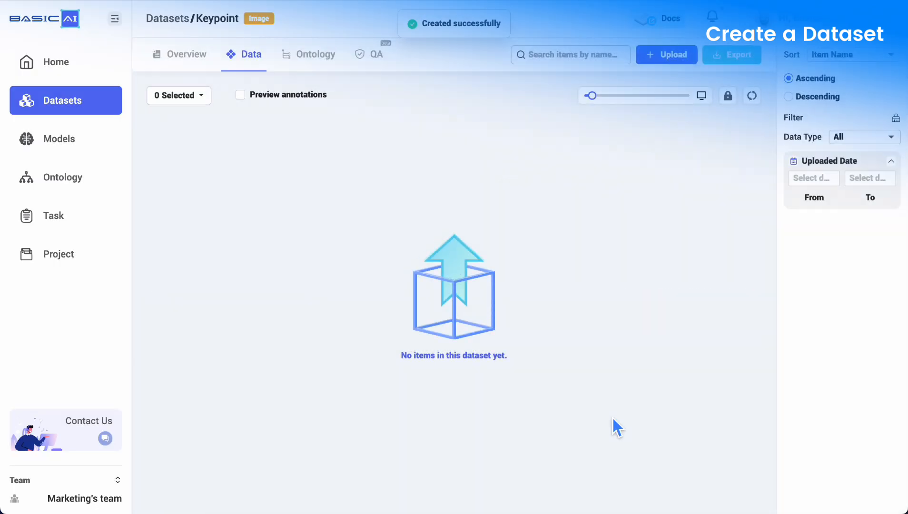
Set up a new ontology class Left Eye Center in the Keypoint dataset with number 1 and tool type Keypoint.
click(315, 54)
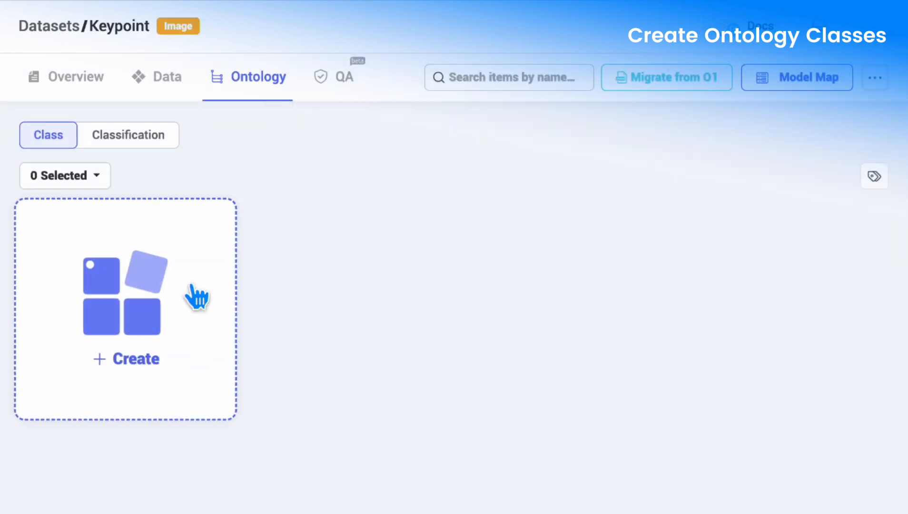
click(177, 294)
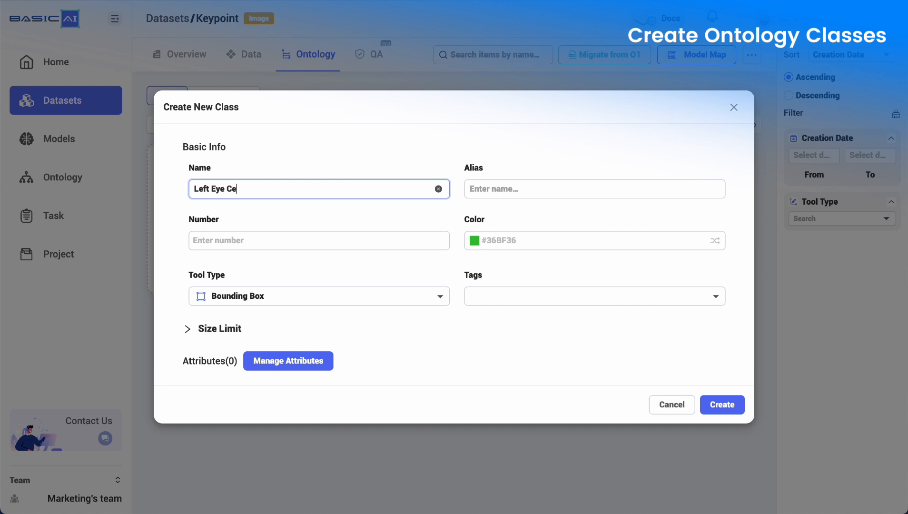
click(300, 245)
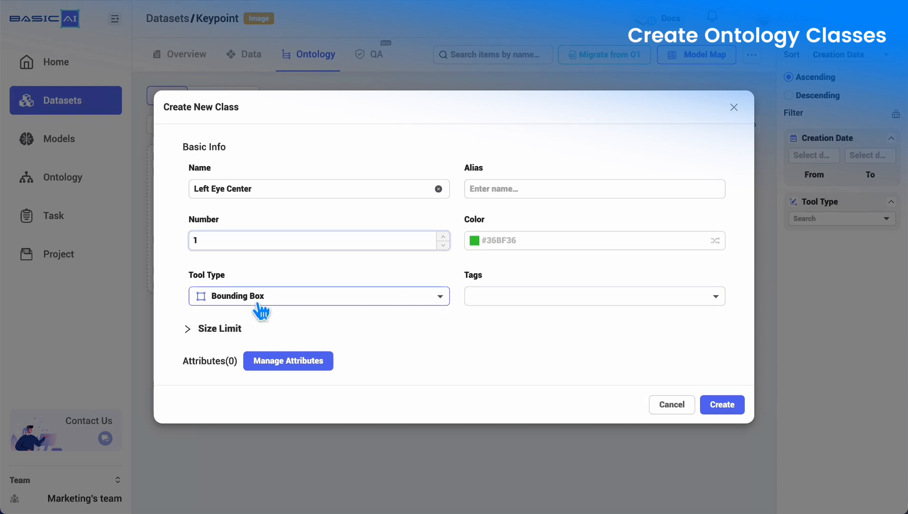
click(307, 298)
click(229, 383)
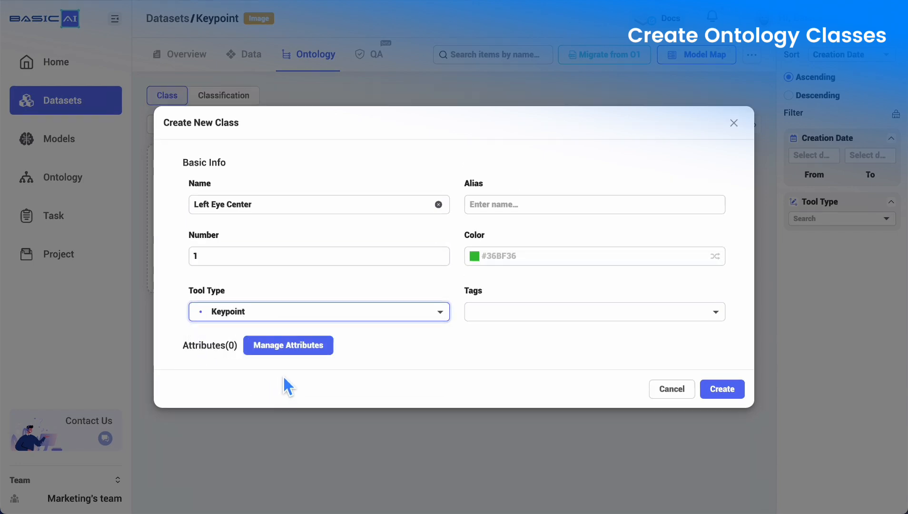
Add a Radio attribute Visibility with options Visible (default) and Hidden, and create the class.
click(289, 346)
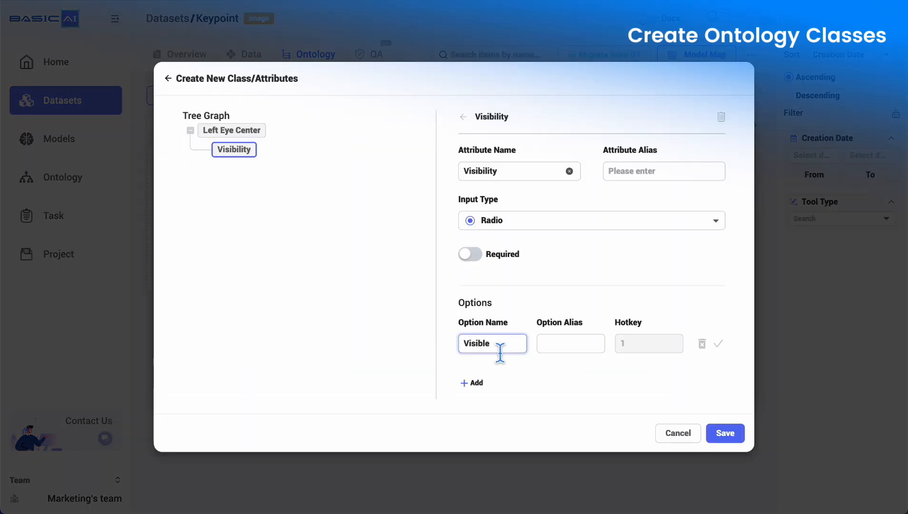
click(718, 343)
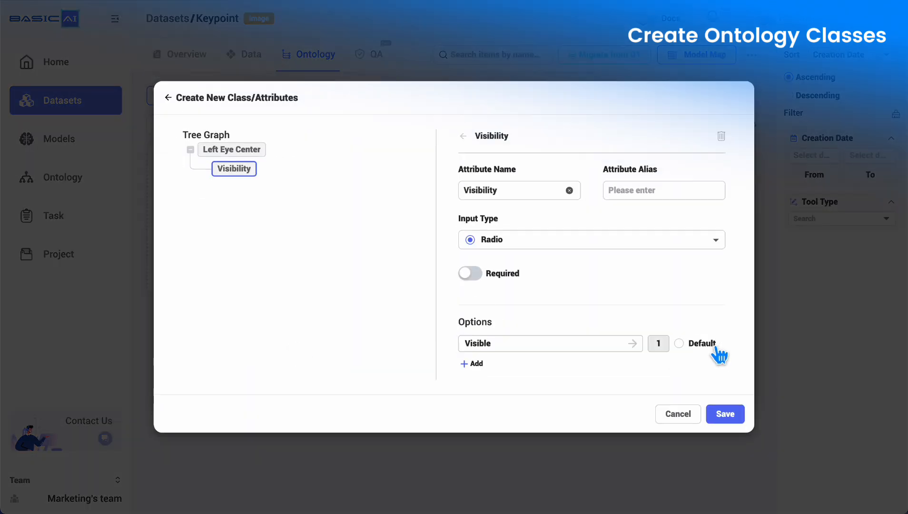
click(472, 364)
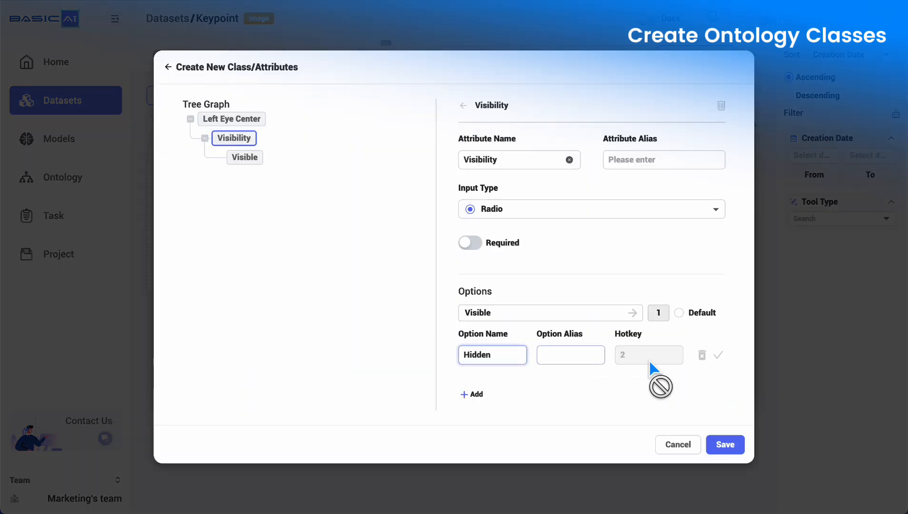
click(719, 355)
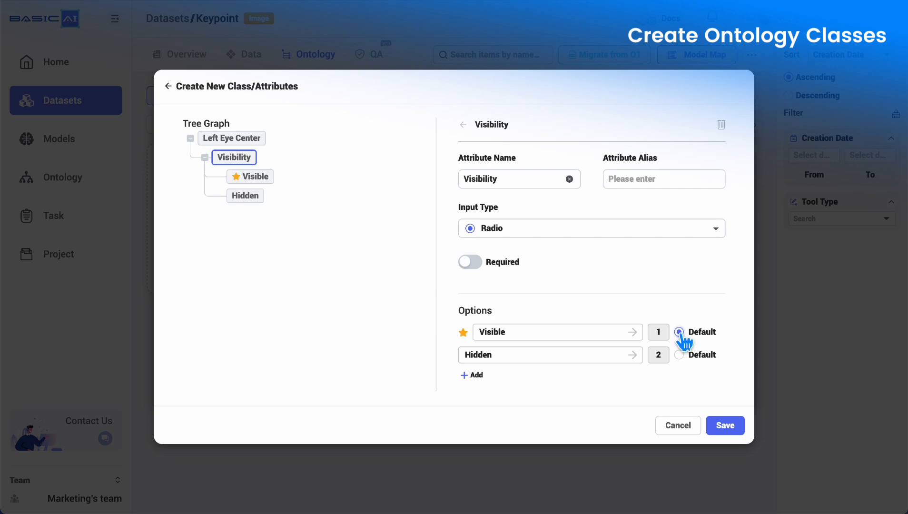
click(725, 425)
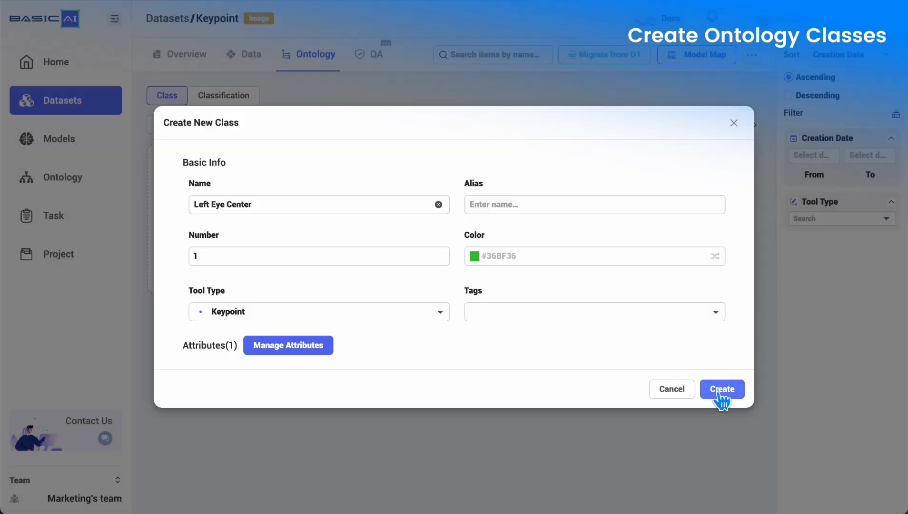
click(721, 389)
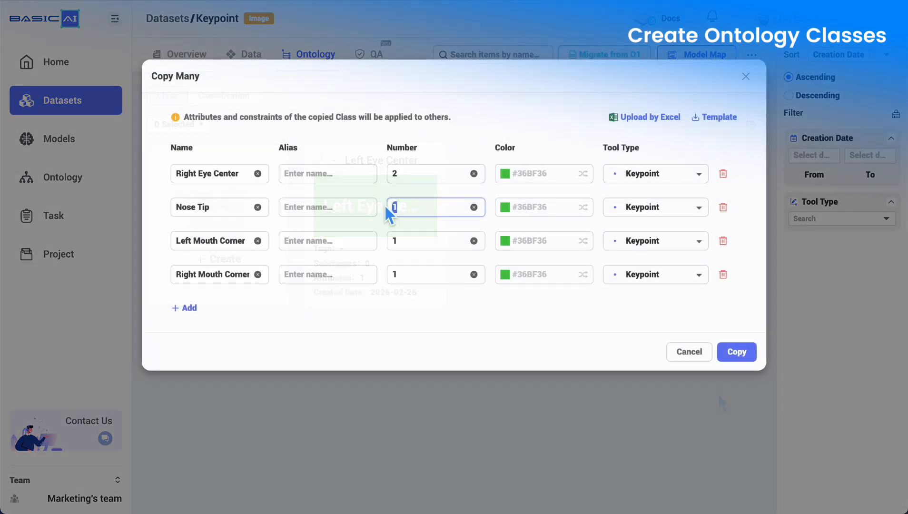
Copy the class as Right Eye Center, Nose Tip, Left Mouth Corner and Right Mouth Corner, numbered 2 to 5, with both mouth corners colored #4BDDD4.
click(408, 244)
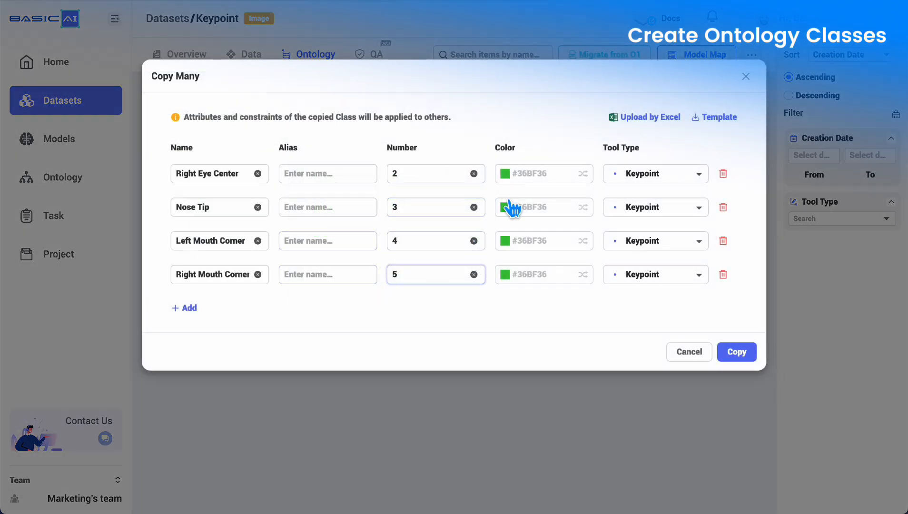
click(506, 249)
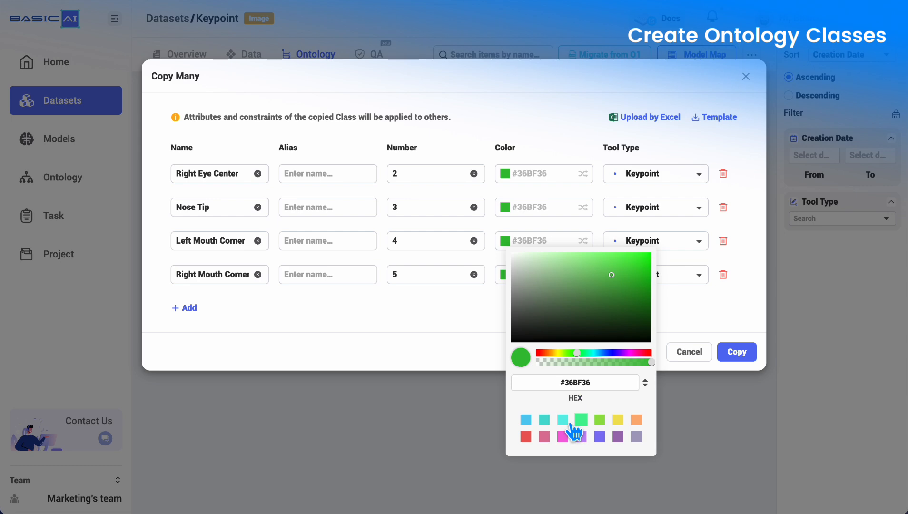
click(544, 419)
click(503, 276)
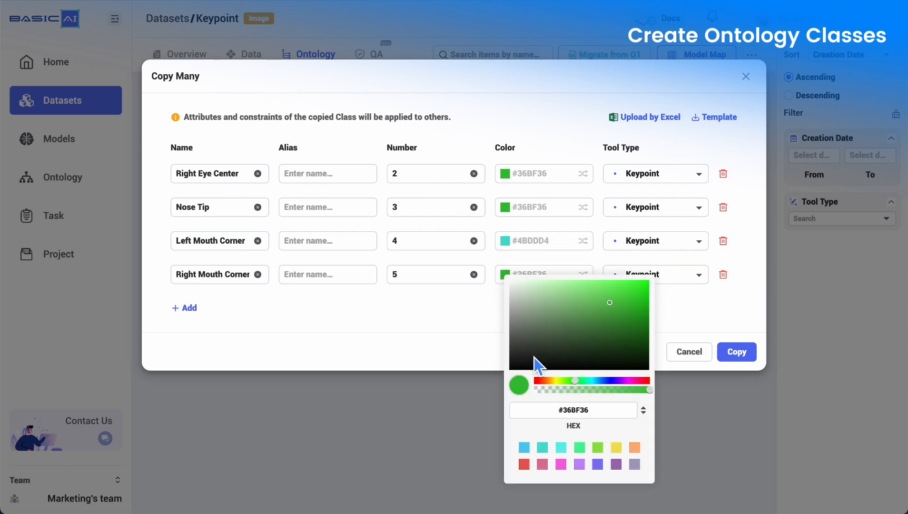
click(543, 447)
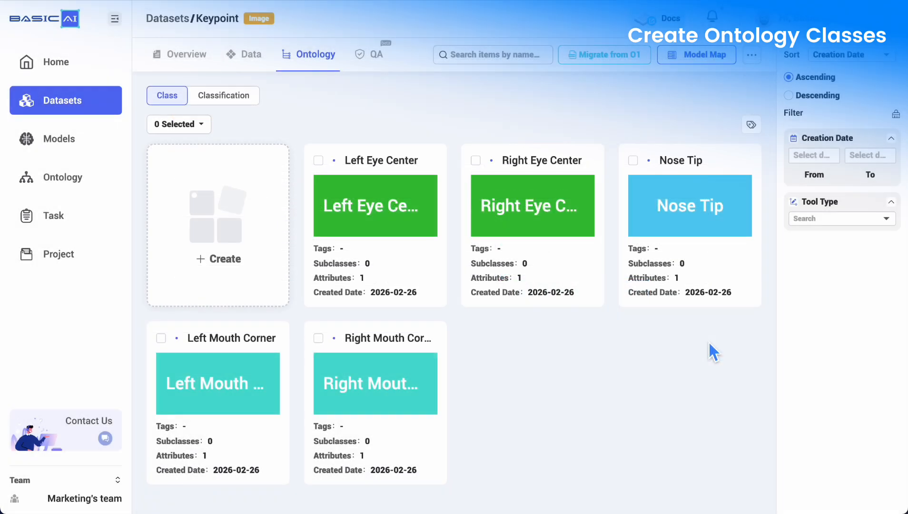
Upload nine local face images to the Keypoint dataset.
click(230, 55)
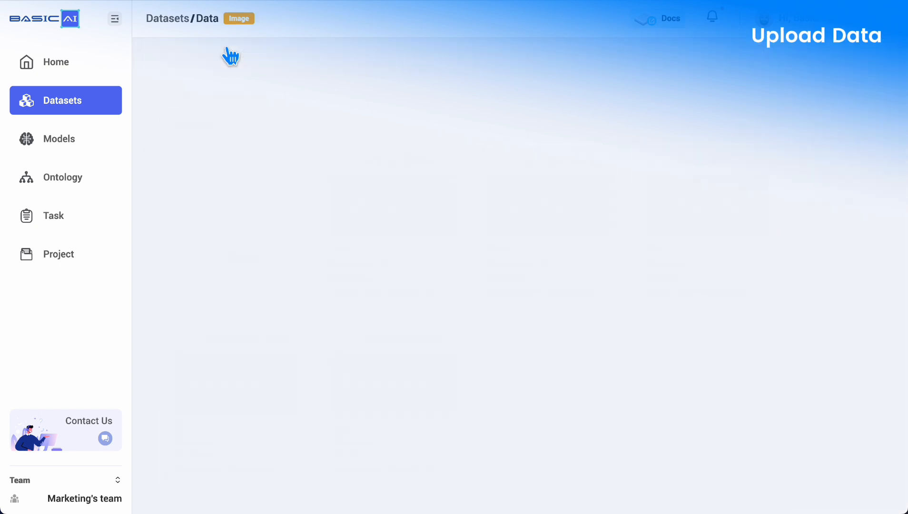
click(653, 60)
click(347, 247)
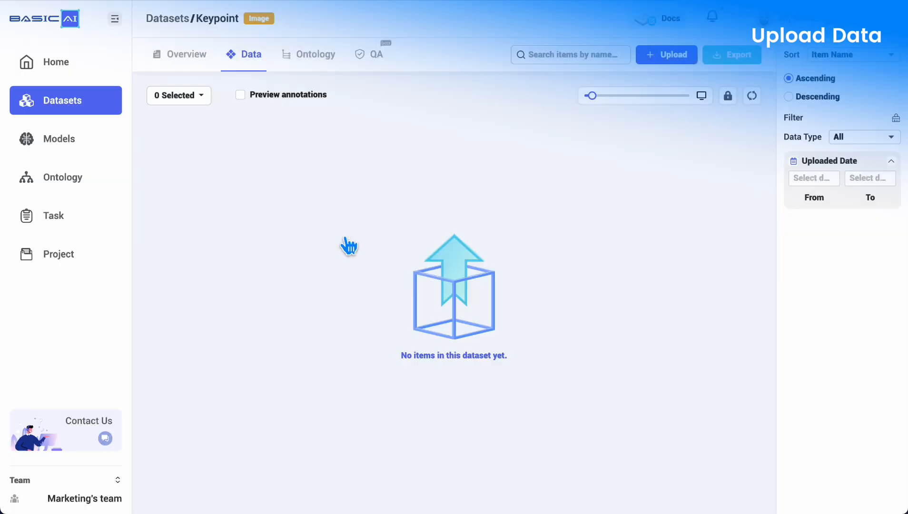
click(401, 255)
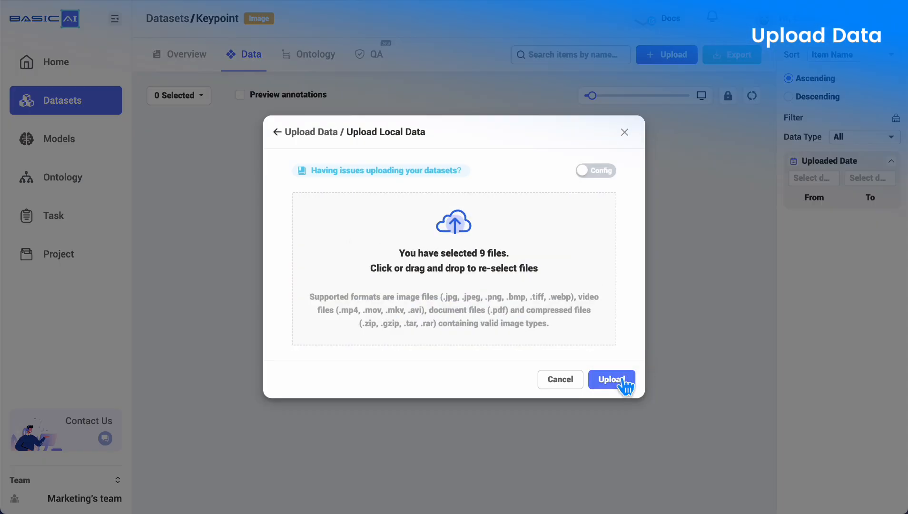
click(611, 379)
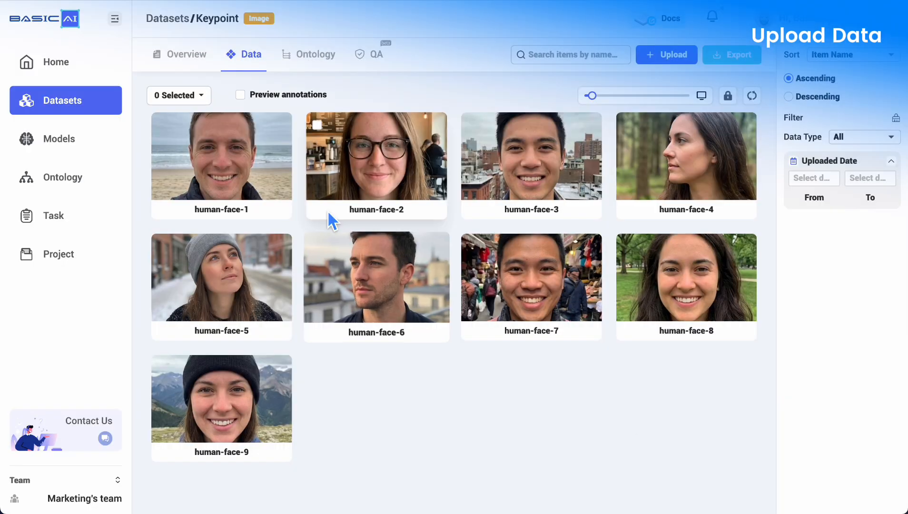
Select all images in the dataset and open them for annotation.
click(195, 97)
click(188, 123)
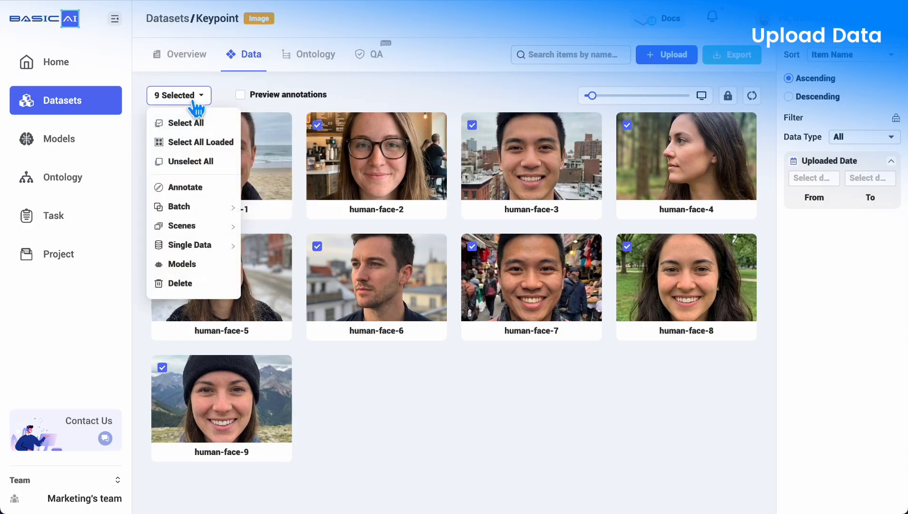
click(196, 186)
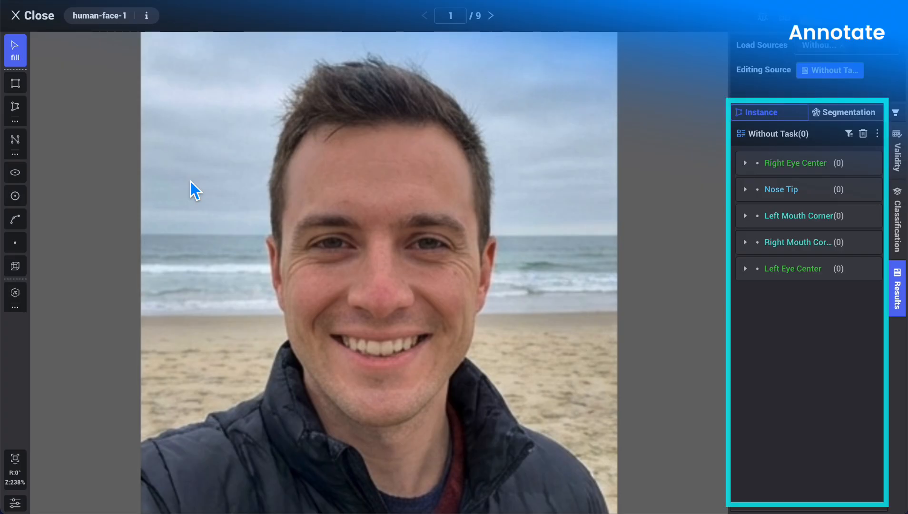
Mark both eyes on human-face-1 with keypoints labeled Left Eye Center and Right Eye Center.
click(809, 268)
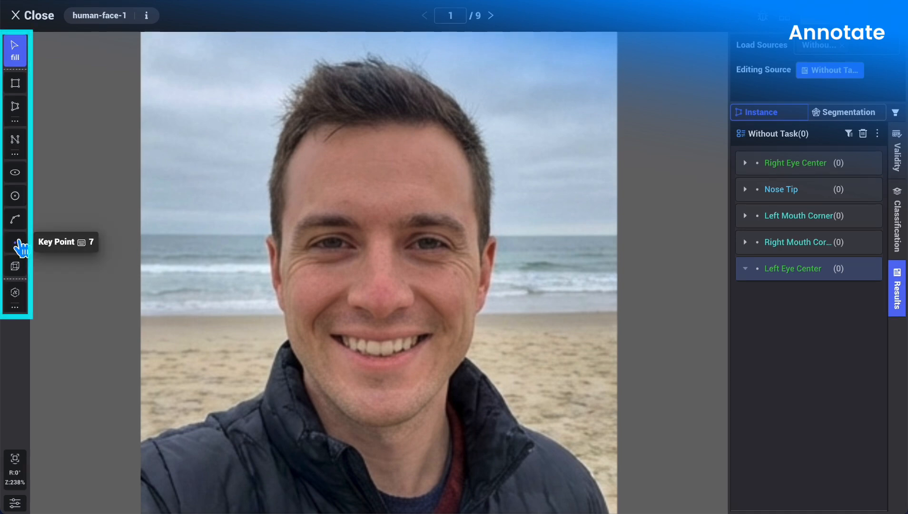
click(429, 244)
click(332, 244)
click(574, 395)
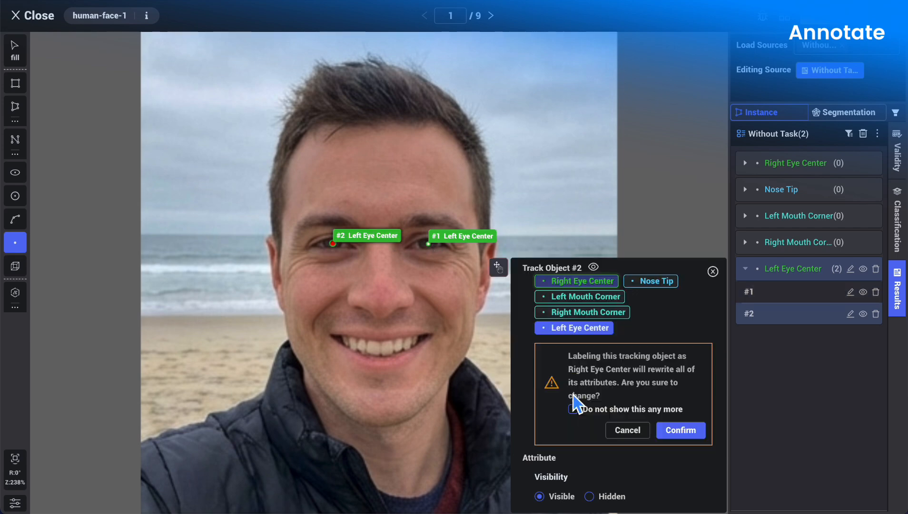
click(681, 430)
Add Nose Tip, Left Mouth Corner and Right Mouth Corner keypoints on human-face-1.
click(380, 306)
click(651, 396)
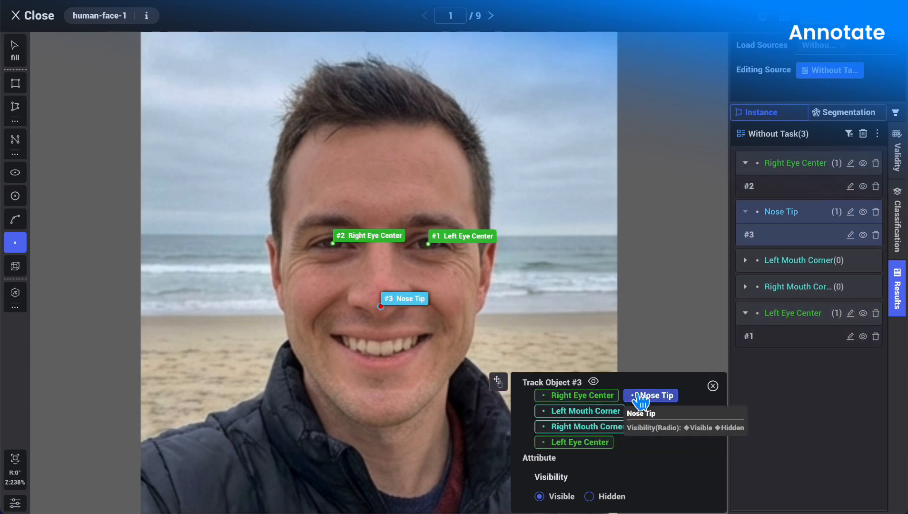
click(431, 335)
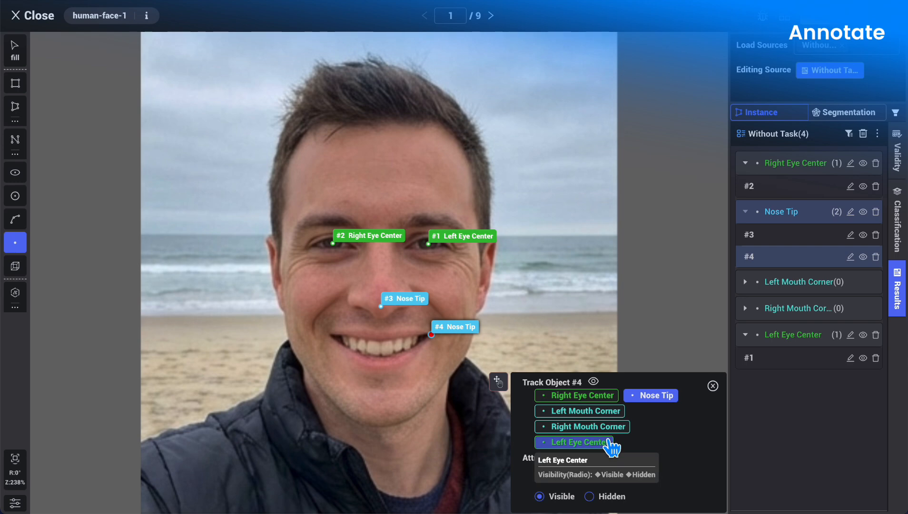
click(586, 411)
click(331, 336)
click(582, 426)
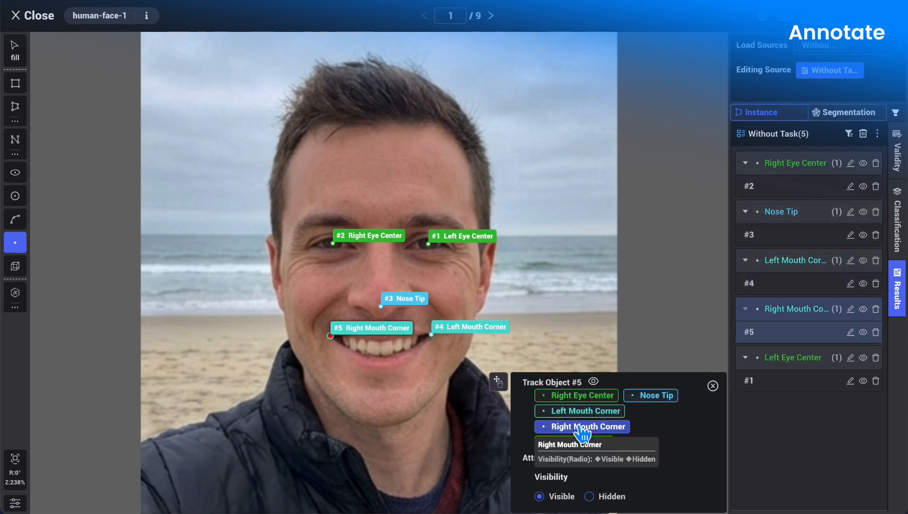
Go to human-face-2 and mark its eyes with Left Eye Center and Right Eye Center keypoints.
click(491, 16)
click(434, 233)
click(573, 442)
click(338, 234)
click(581, 395)
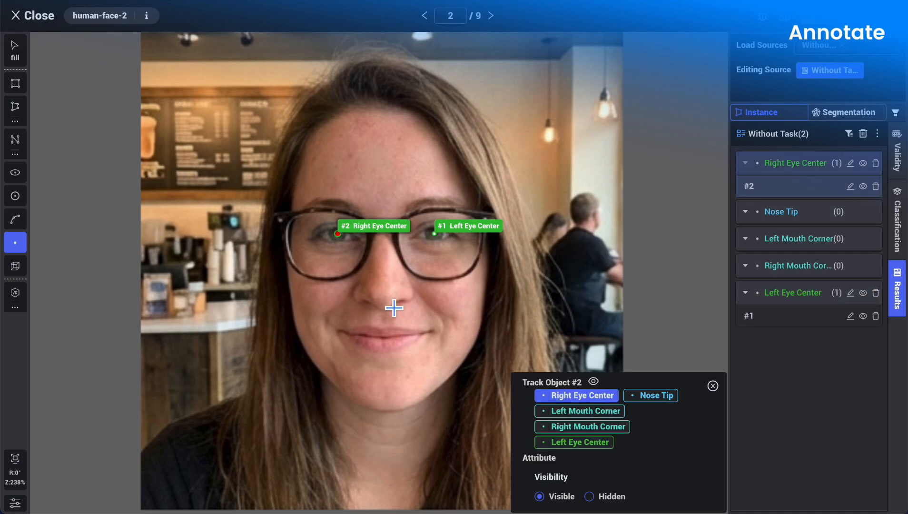
Add Nose Tip, Left Mouth Corner and Right Mouth Corner keypoints on human-face-2.
click(384, 300)
click(429, 332)
click(585, 411)
click(340, 333)
click(588, 426)
Go to human-face-3 and mark its eyes with Left Eye Center and Right Eye Center keypoints.
click(490, 16)
click(429, 244)
click(580, 442)
click(329, 247)
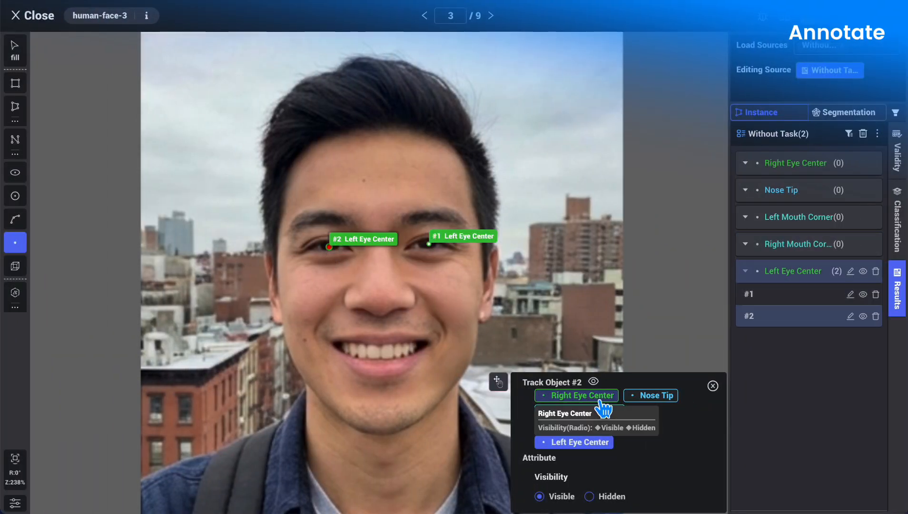
click(590, 396)
Mark the nose on human-face-3 with a Nose Tip keypoint and place a keypoint on the left mouth corner.
click(382, 305)
click(651, 396)
click(429, 341)
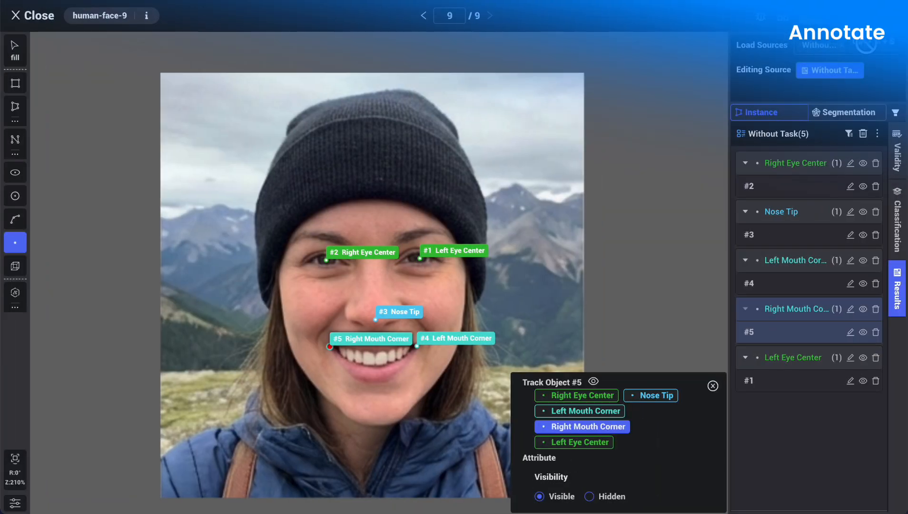
Save the keypoint annotations on human-face-9 and close the annotation view.
key(ctrl+s)
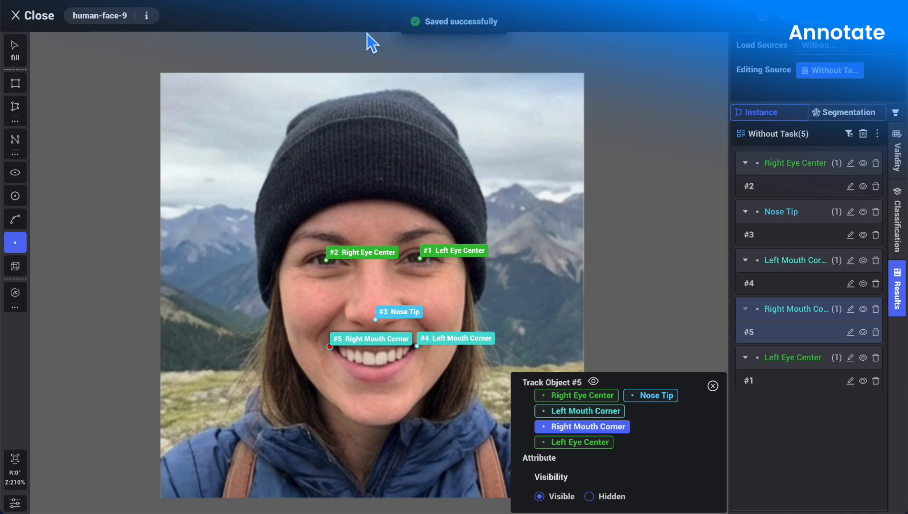
click(50, 21)
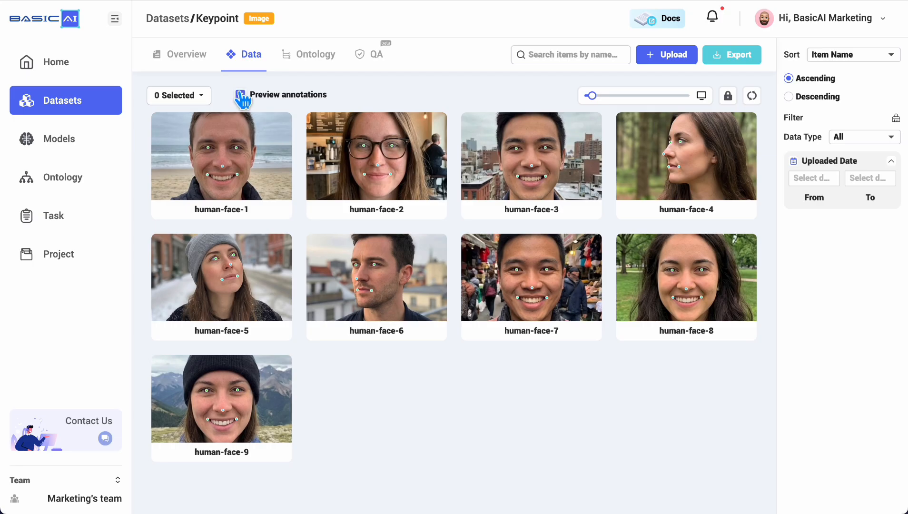
Select all images in the Keypoint dataset and start a new export, entering Key as the start of the ZIP file name.
click(175, 98)
click(177, 125)
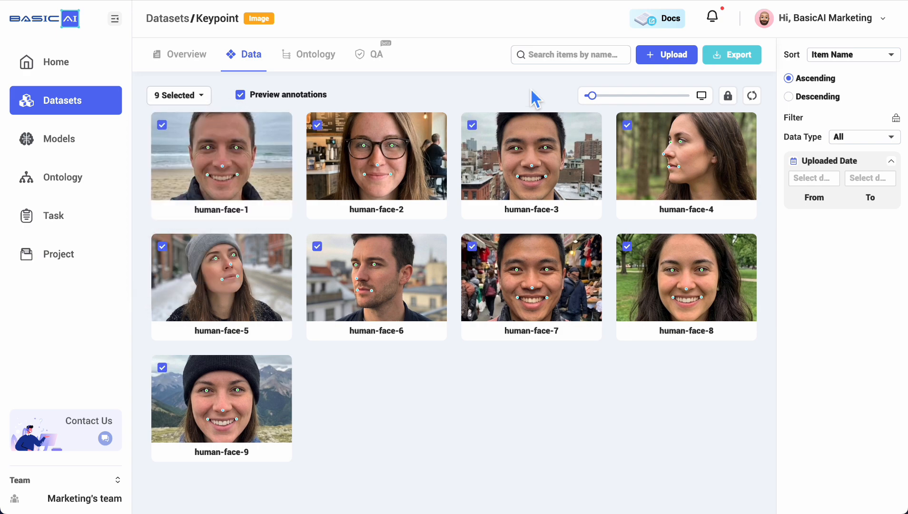
click(729, 56)
click(452, 361)
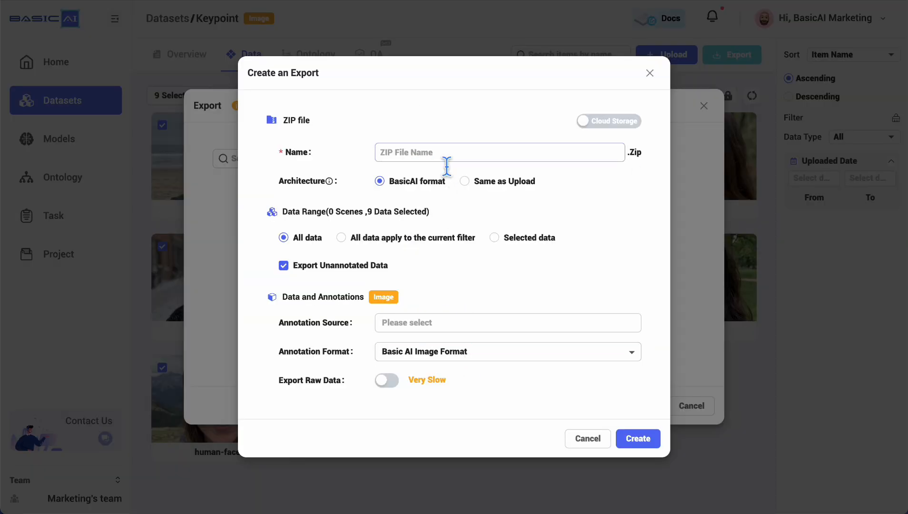
text(Key)
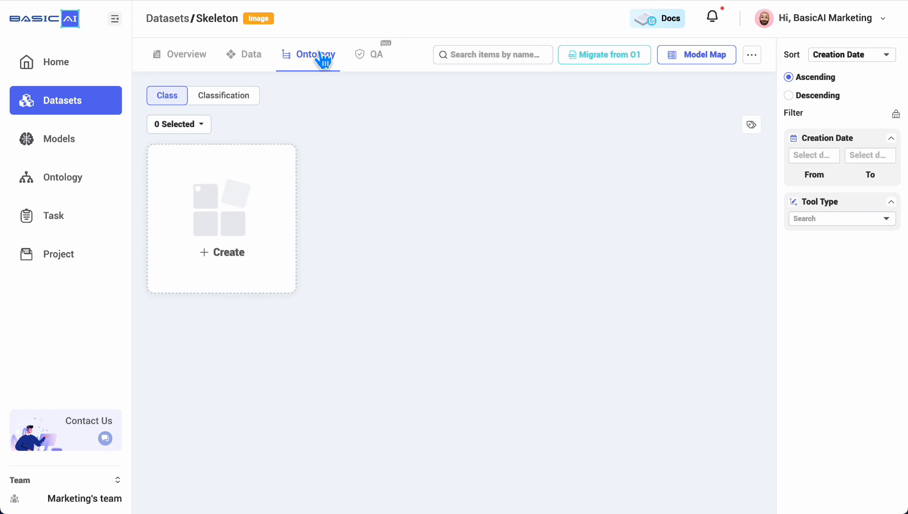
Start a new ontology class named Human Pose in the Skeleton dataset, with a turquoise color and the Skeleton tool type.
click(267, 231)
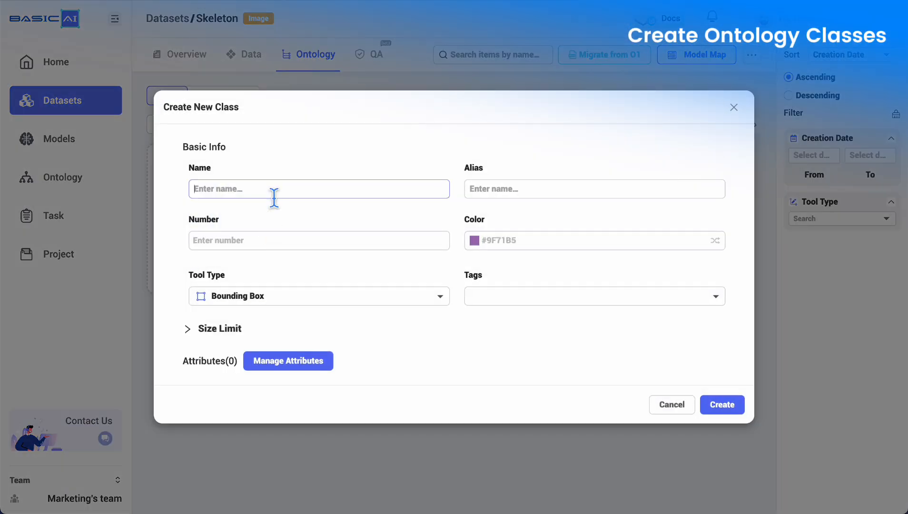
click(474, 240)
click(511, 415)
click(327, 301)
click(285, 402)
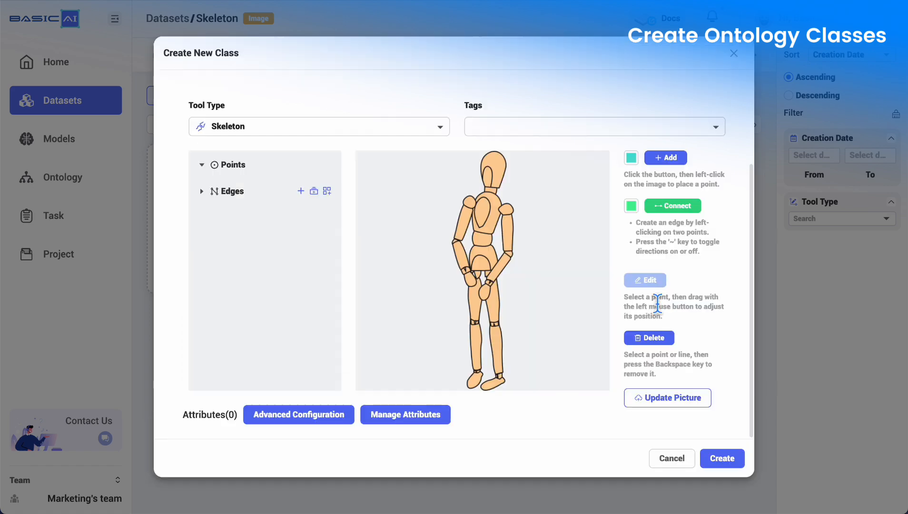
Open the skeleton's advanced configuration and replace the mannequin picture with the photo of the woman lifting dumbbells.
click(321, 419)
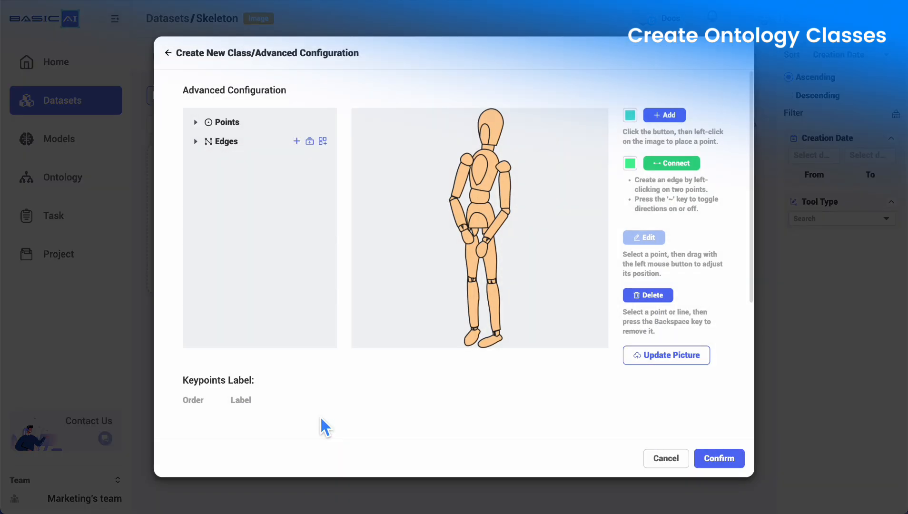
click(656, 361)
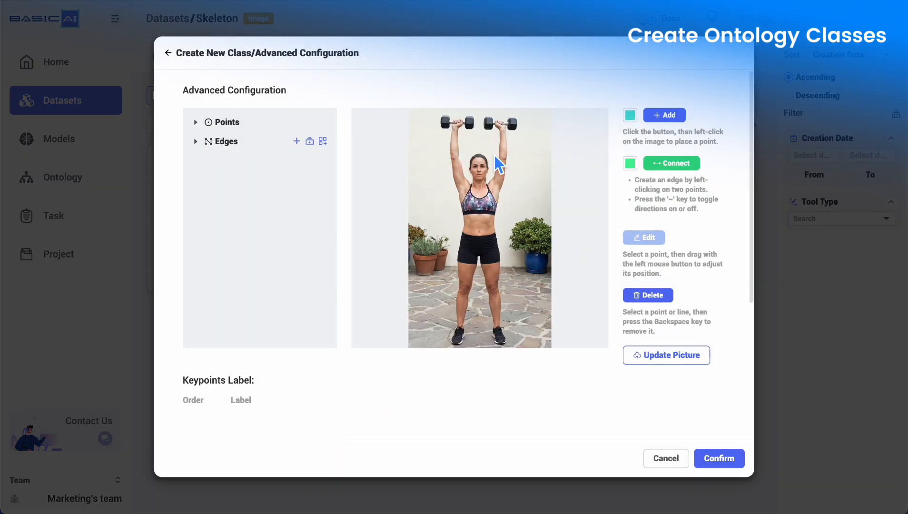
Build a 13-point body skeleton on the reference photo, with labeled keypoints from nose to ankles and connecting edges, and create the class.
scroll(498, 164, up, 5)
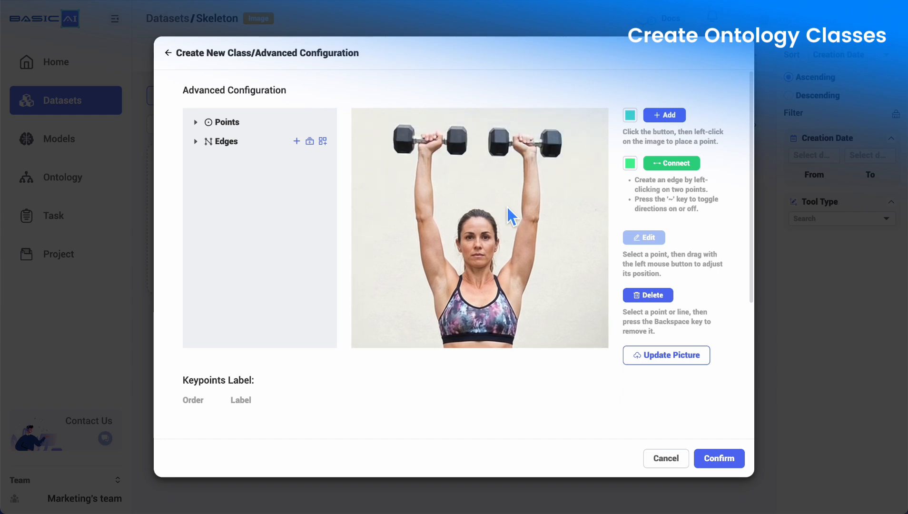
click(657, 119)
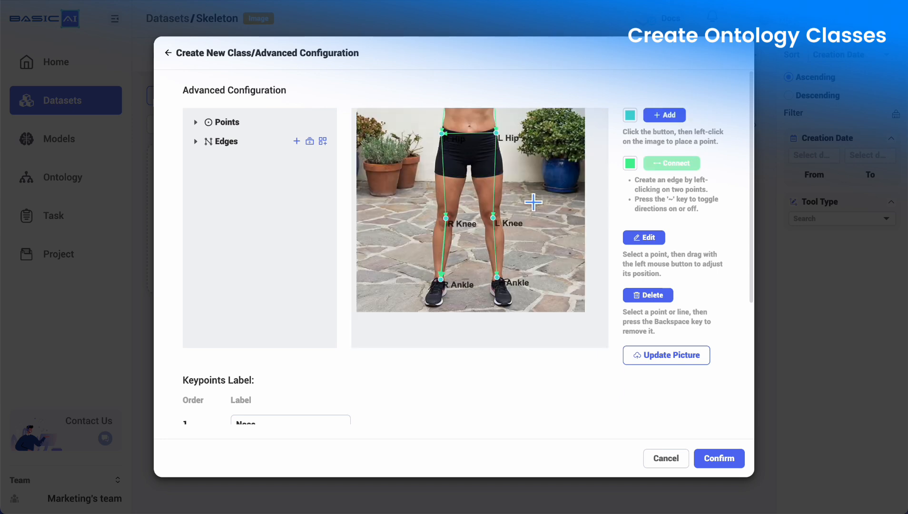
scroll(531, 198, up, 2)
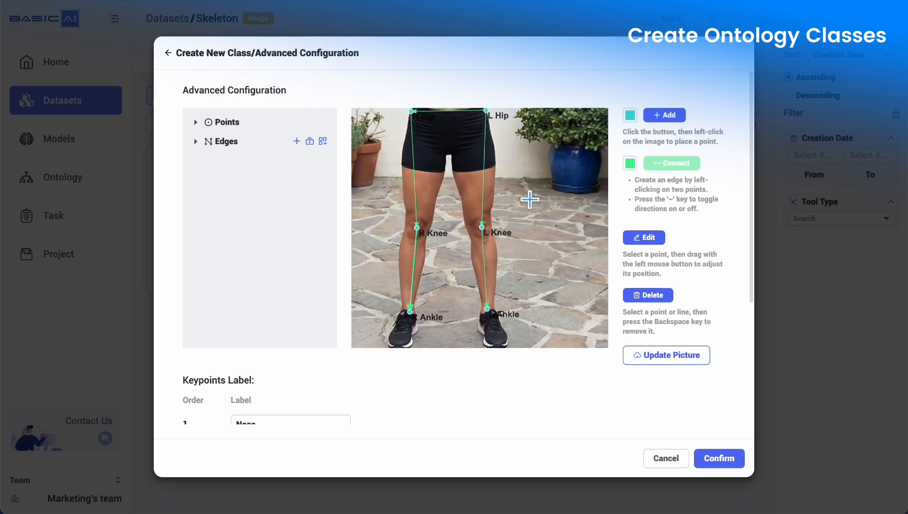
scroll(527, 199, down, 3)
drag(527, 199, 519, 255)
scroll(519, 256, down, 3)
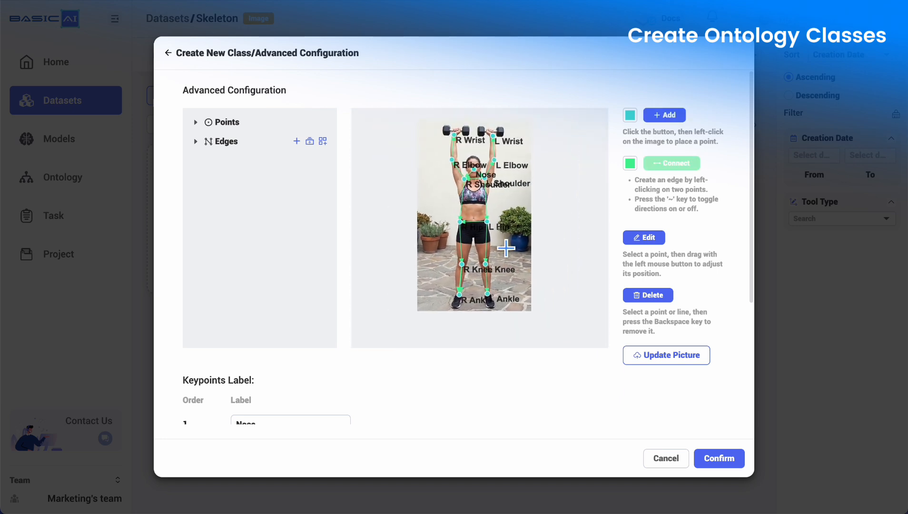
click(719, 459)
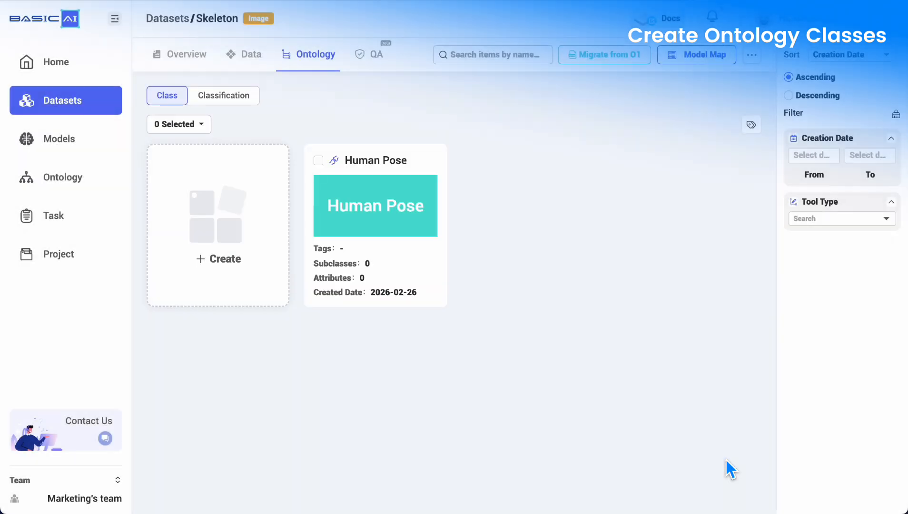
Select all four human-pose images in the Skeleton dataset and open them for annotation.
click(249, 55)
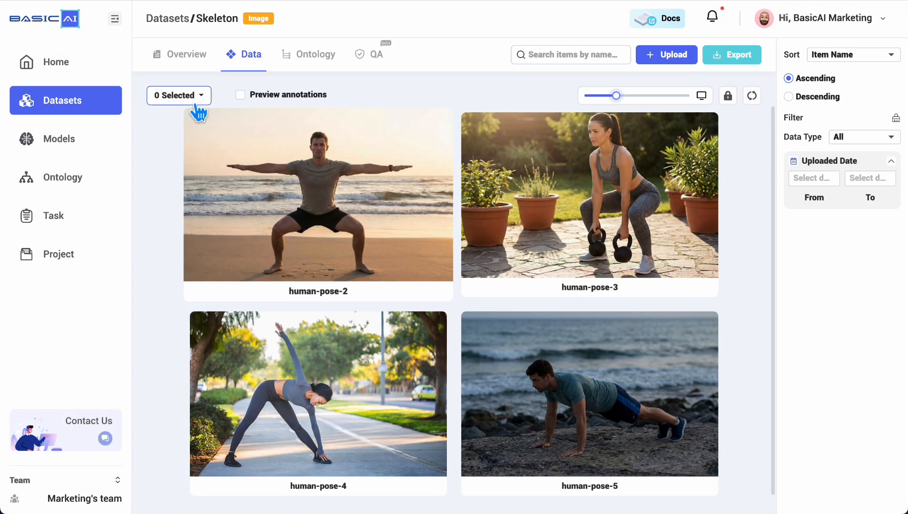
click(193, 101)
click(195, 124)
click(192, 101)
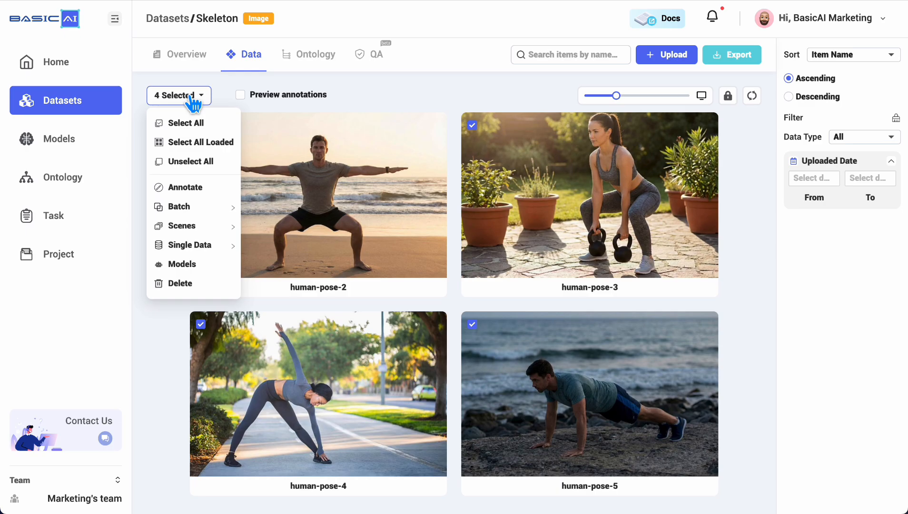
click(188, 187)
Start a Human Pose skeleton on human-pose-2 by placing the nose, shoulder, elbow and wrist points.
click(14, 266)
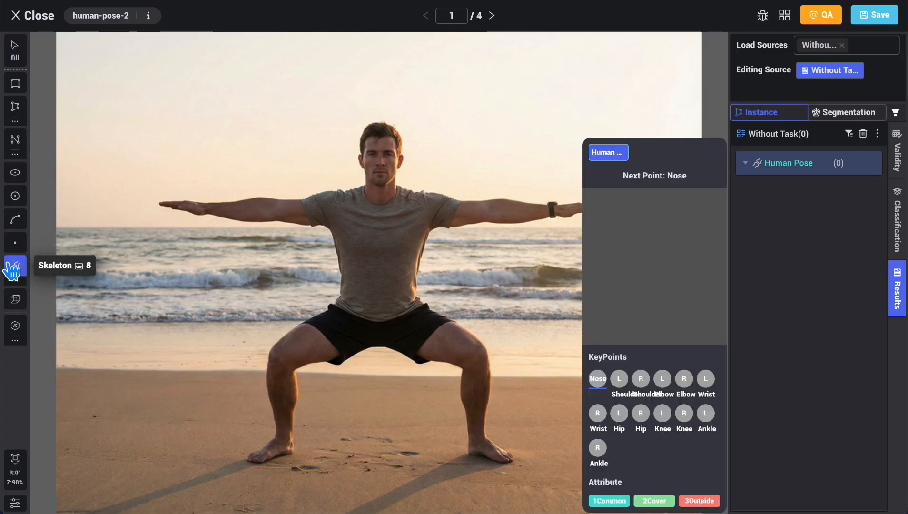
click(381, 164)
click(433, 195)
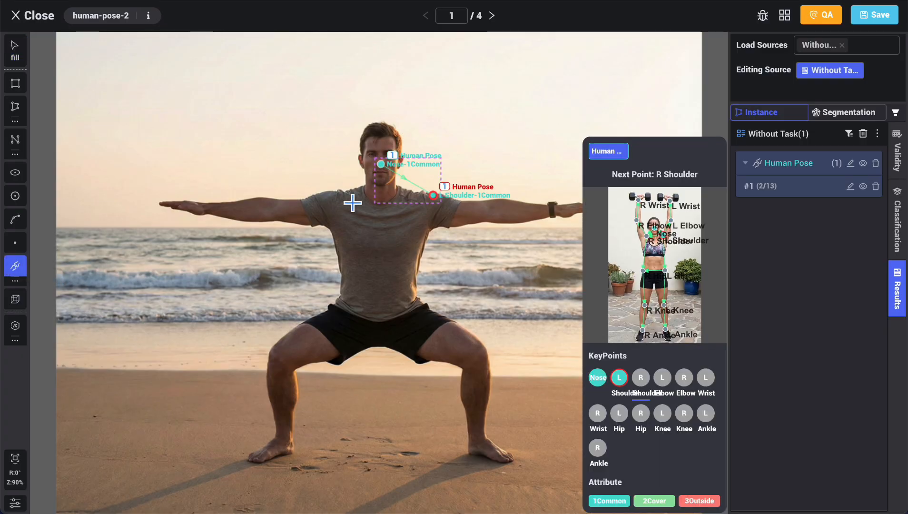
click(334, 195)
click(501, 209)
click(267, 209)
click(554, 208)
click(206, 208)
Complete the skeleton on human-pose-2 with the left and right hip, knee and ankle points.
click(419, 306)
click(337, 305)
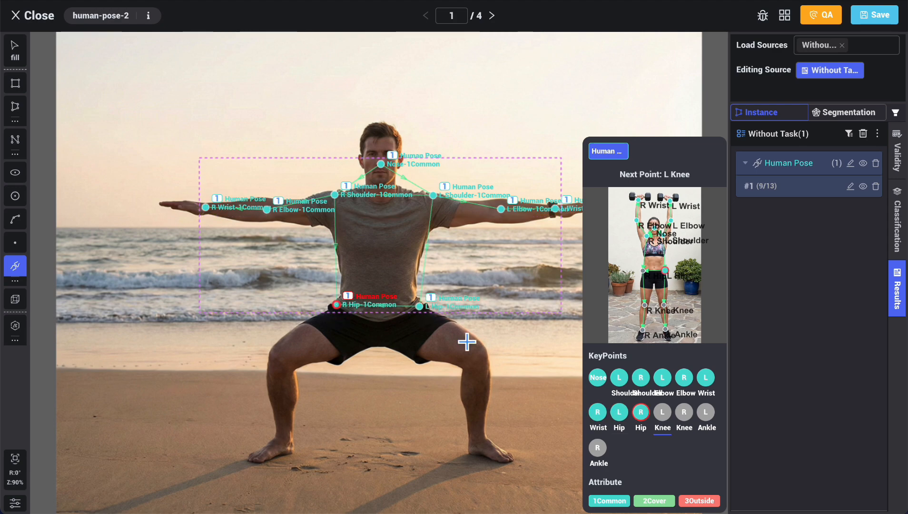
click(484, 356)
click(271, 356)
click(480, 439)
click(286, 438)
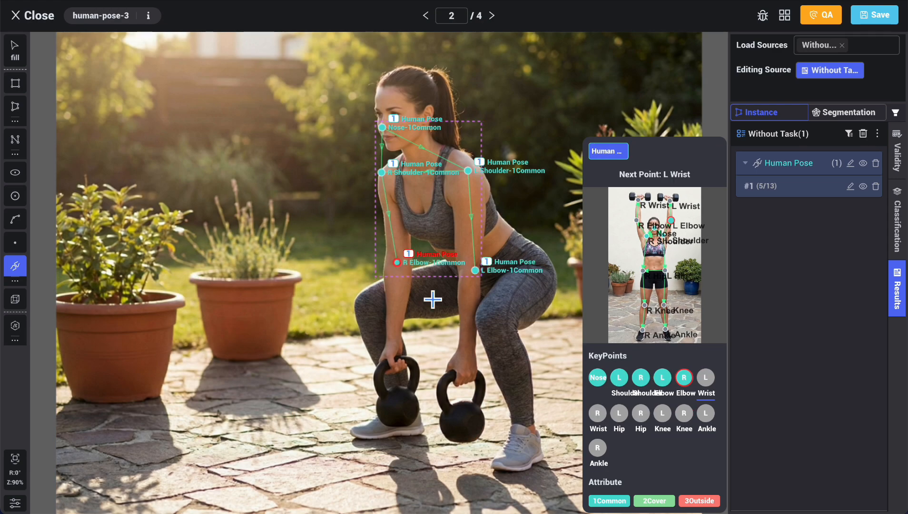
Add the left and right wrist, hip and knee points to the skeleton on human-pose-3.
click(470, 348)
click(392, 336)
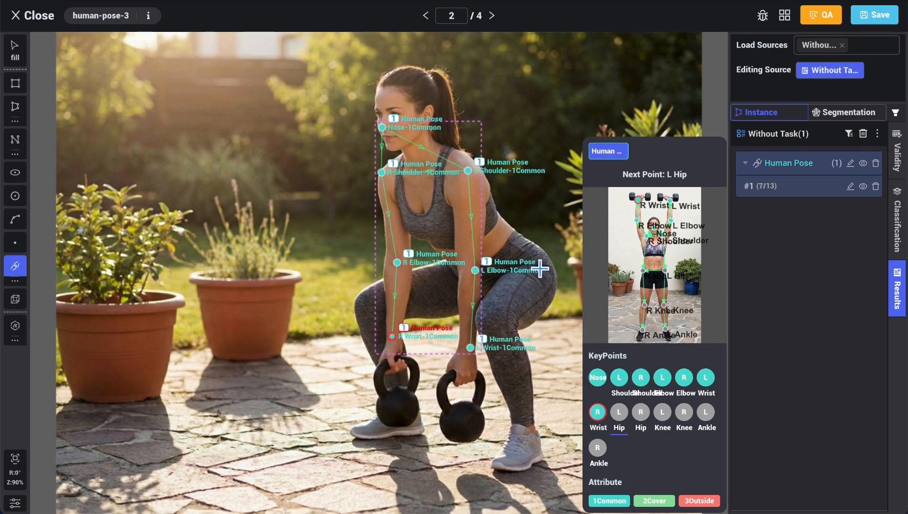
click(533, 255)
click(447, 257)
click(489, 317)
click(362, 306)
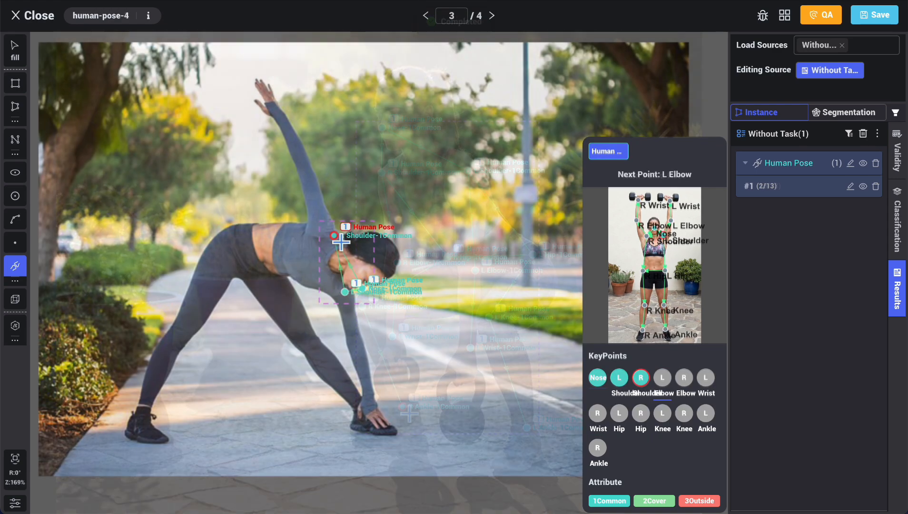
Add the left and right elbow, wrist and hip points to the skeleton on human-pose-4.
click(355, 345)
click(306, 166)
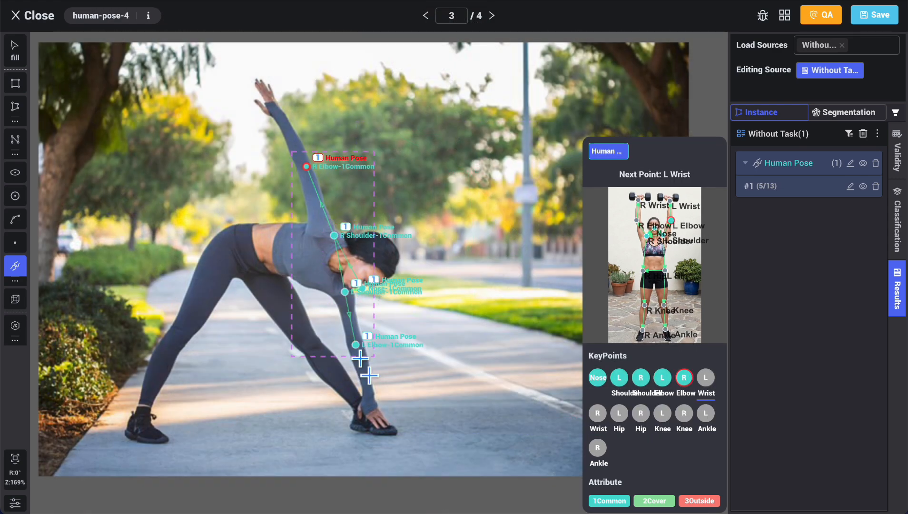
click(369, 400)
click(282, 116)
click(277, 274)
click(236, 229)
Add the left and right elbow and wrist points to the skeleton on human-pose-5.
click(229, 331)
click(130, 319)
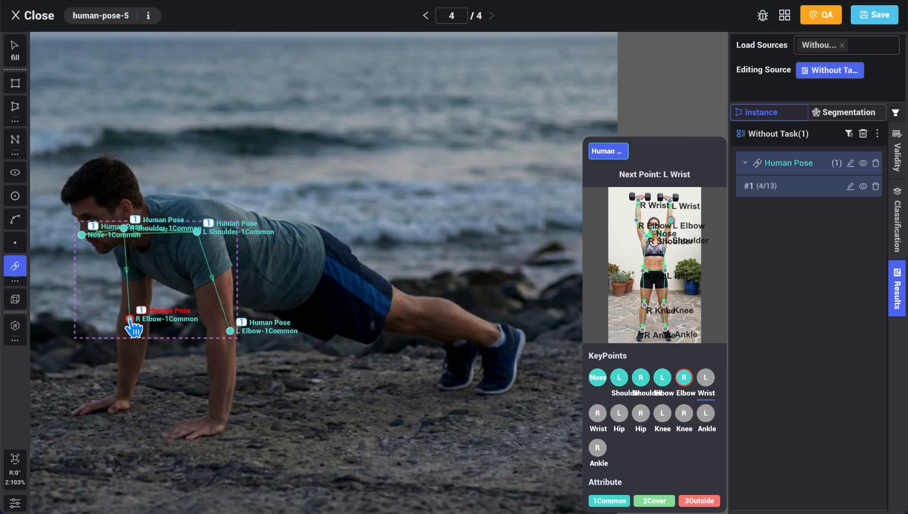
click(221, 419)
click(119, 391)
Complete the skeleton on human-pose-5 with the left and right hip, knee and ankle points.
click(318, 260)
click(262, 287)
click(405, 323)
click(394, 333)
click(498, 335)
click(455, 346)
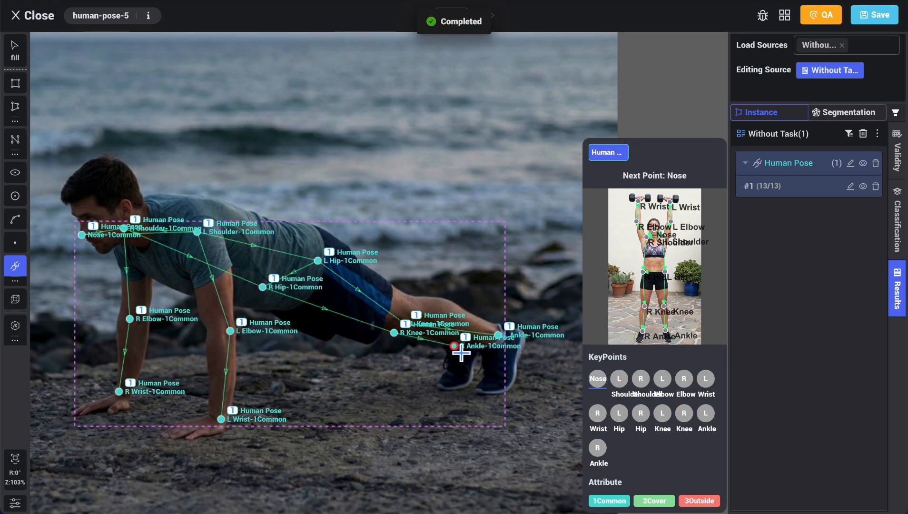
Save the skeleton annotations and close the annotation view.
click(866, 18)
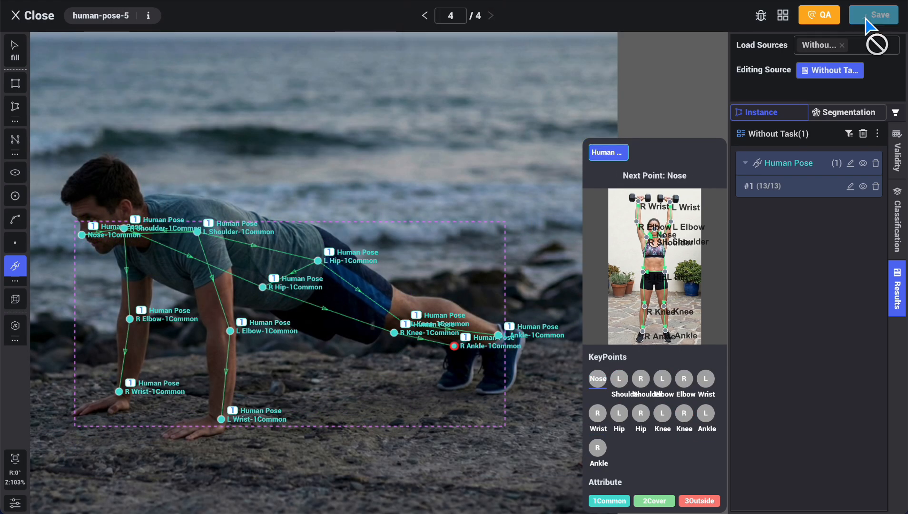
click(38, 21)
Select all four images in the Skeleton dataset and set up a new export with the ZIP file name Skeleton.
click(200, 95)
click(190, 125)
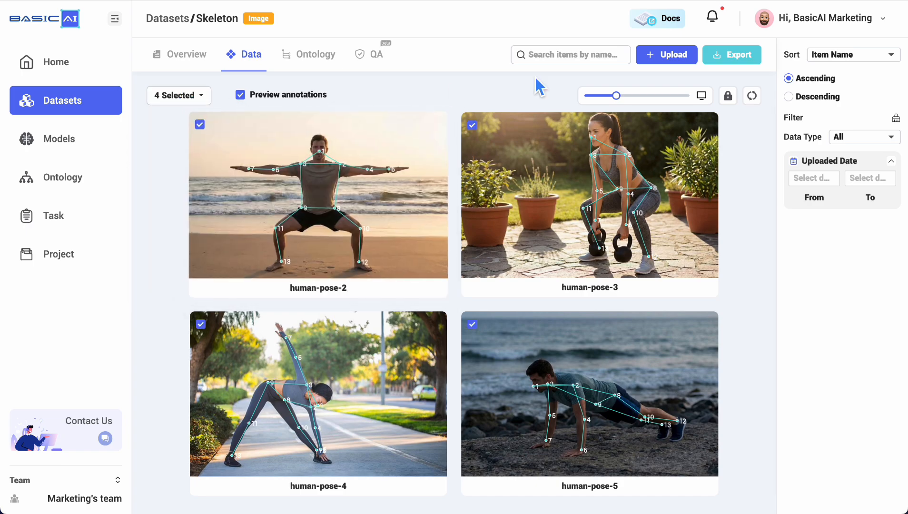
click(737, 57)
click(454, 362)
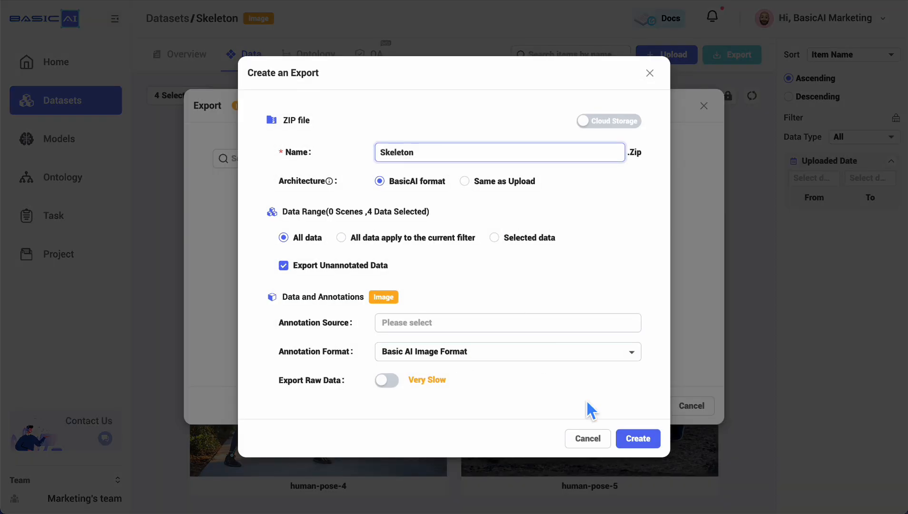